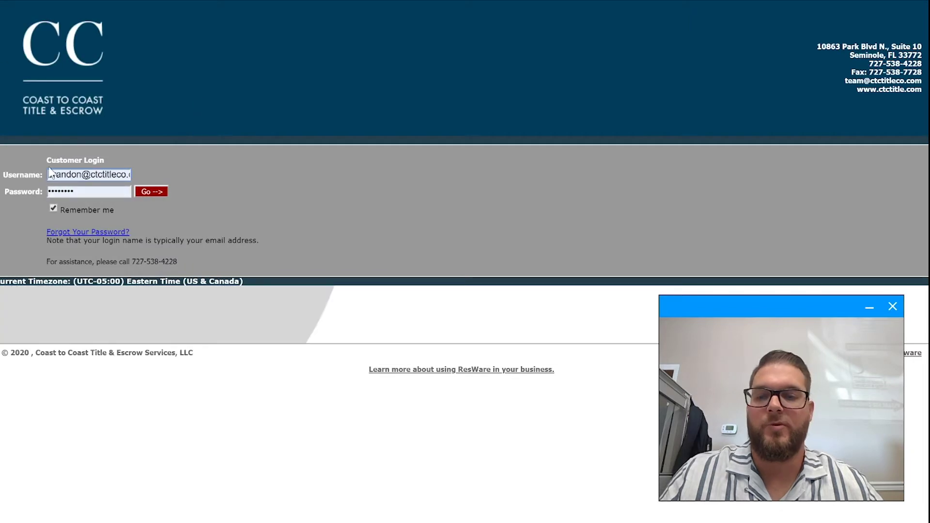
Step: Uncheck Remember me on the filled-in Customer Login page
left_click(53, 208)
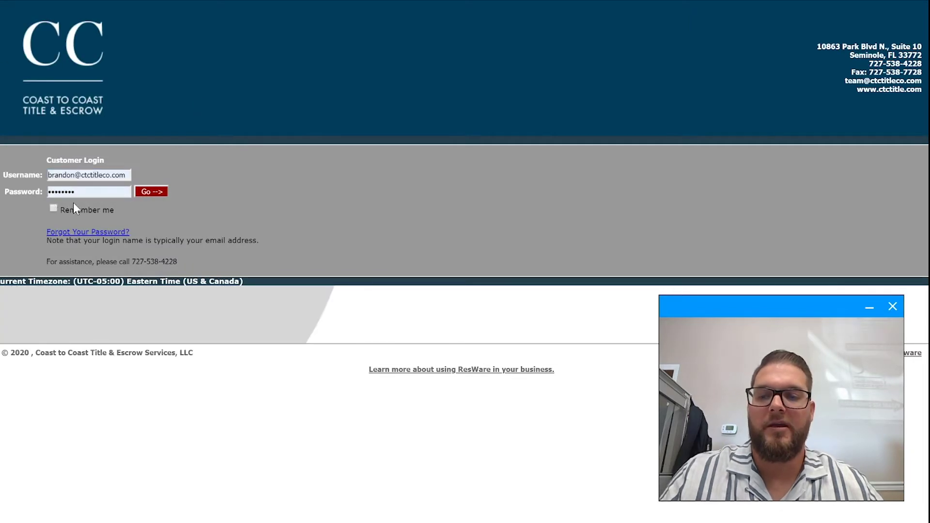
Step: Log in to the portal with Go and dismiss the desktop notification
left_click(162, 191)
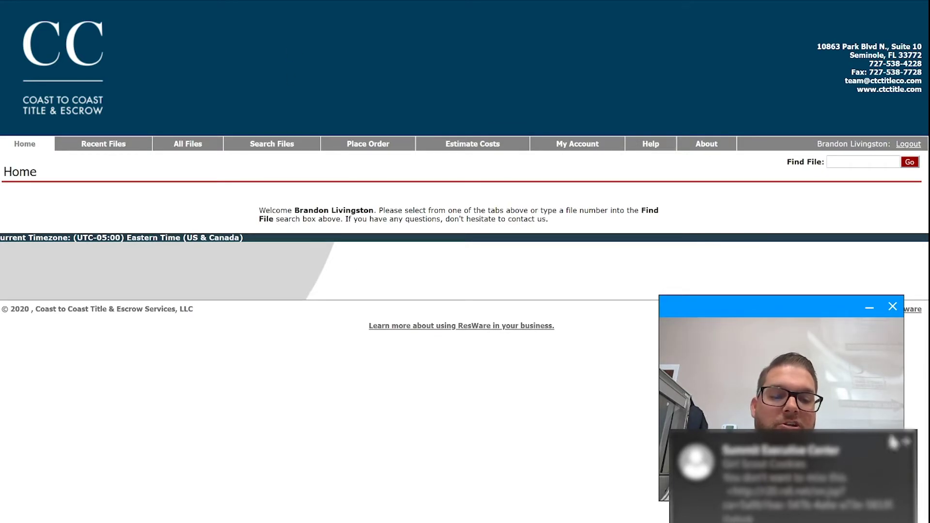
left_click(905, 441)
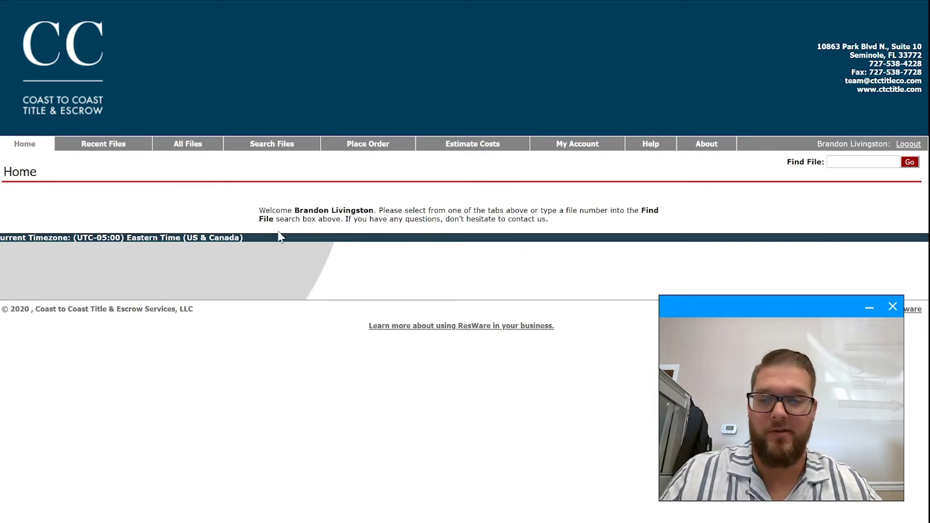
Step: Open the Place Order form, review its sections, and submit it without a buyer or seller
left_click(362, 149)
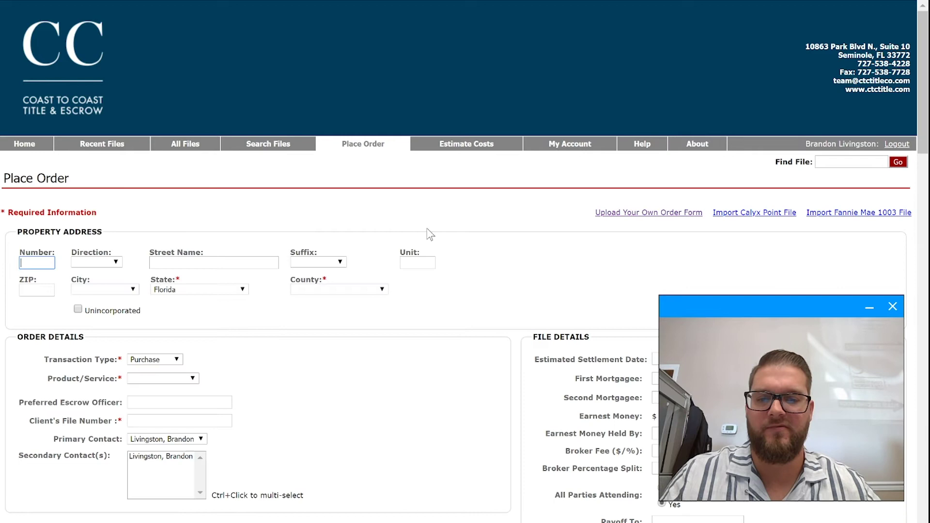
scroll(429, 235, "down", 5)
scroll(429, 235, "up", 5)
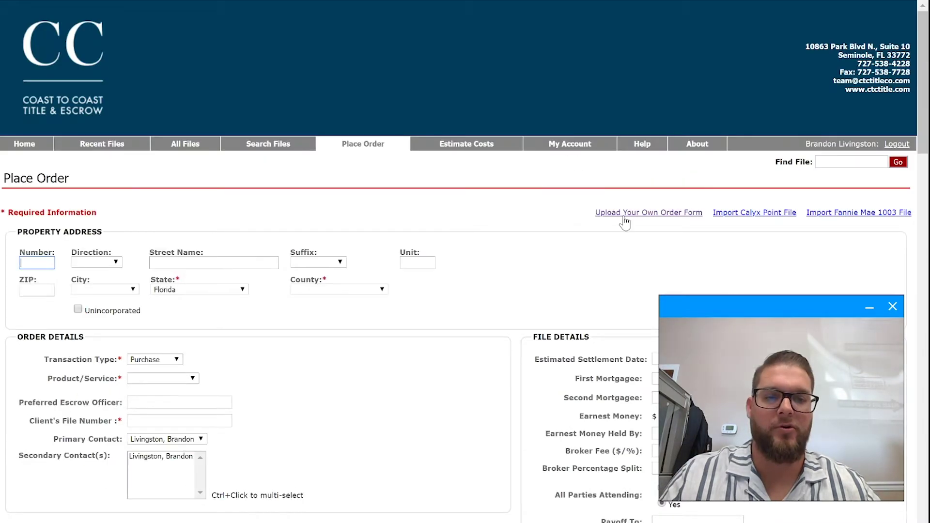
scroll(424, 309, "down", 4)
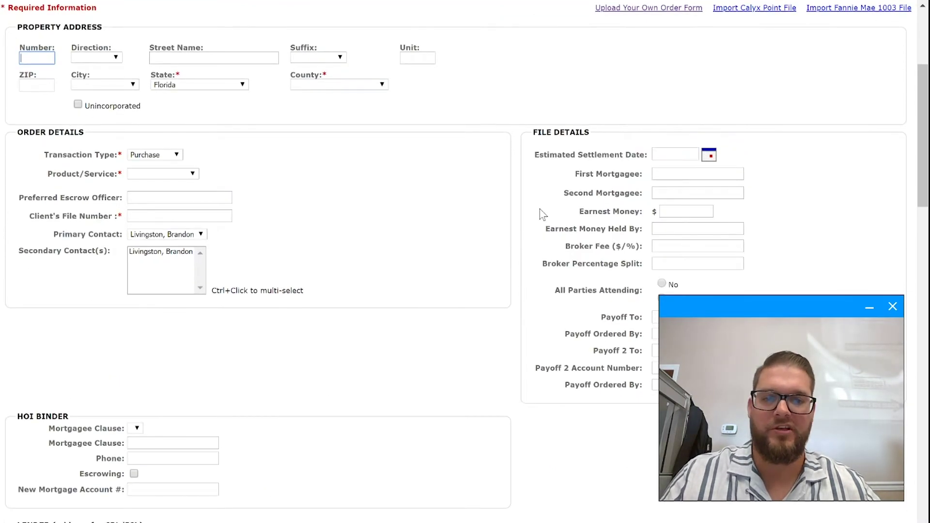
scroll(320, 224, "down", 5)
scroll(381, 275, "down", 15)
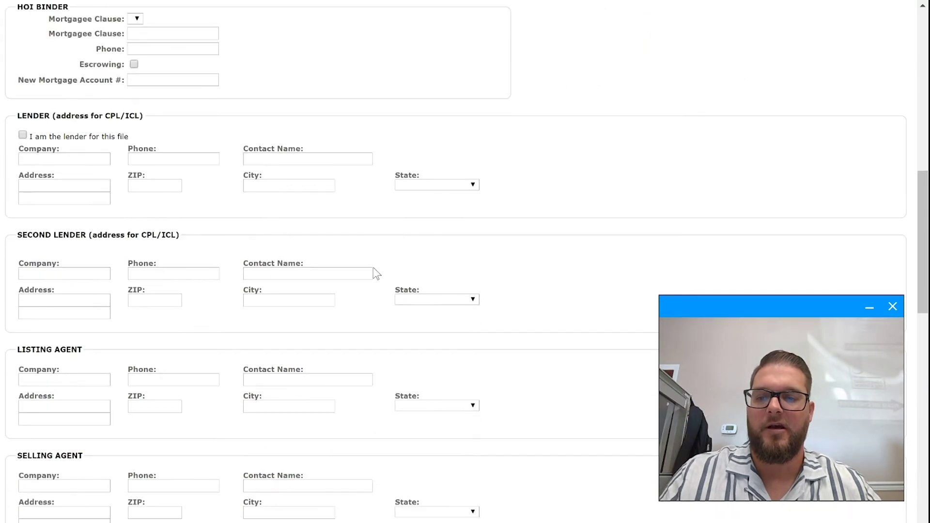
scroll(378, 270, "down", 2)
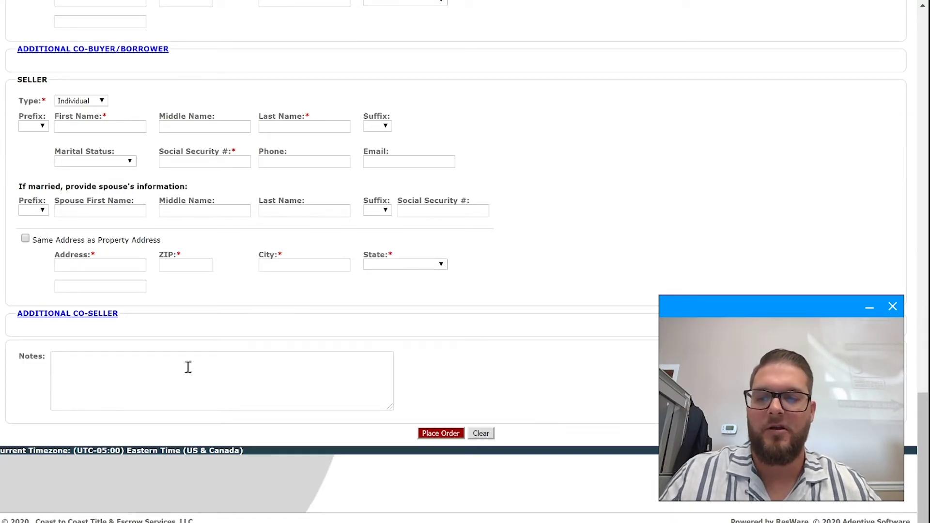
left_click(428, 434)
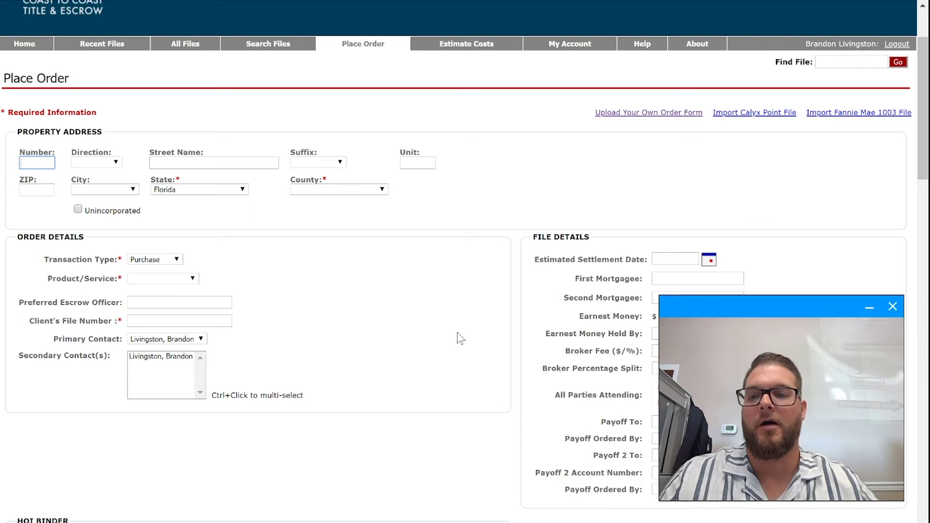
Step: Open the first Recent Files entry to review its Reverse Refinance summary and $550,184.00 principal limit
left_click(121, 44)
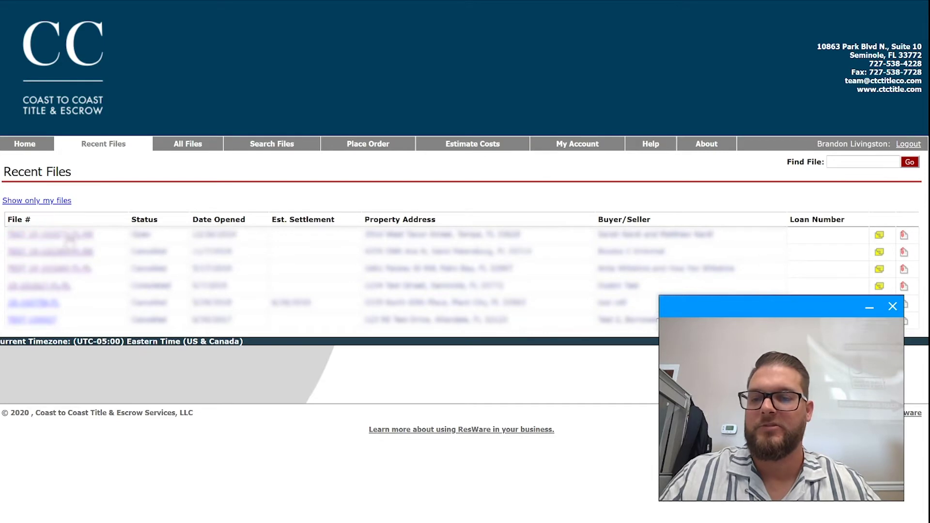
left_click(70, 236)
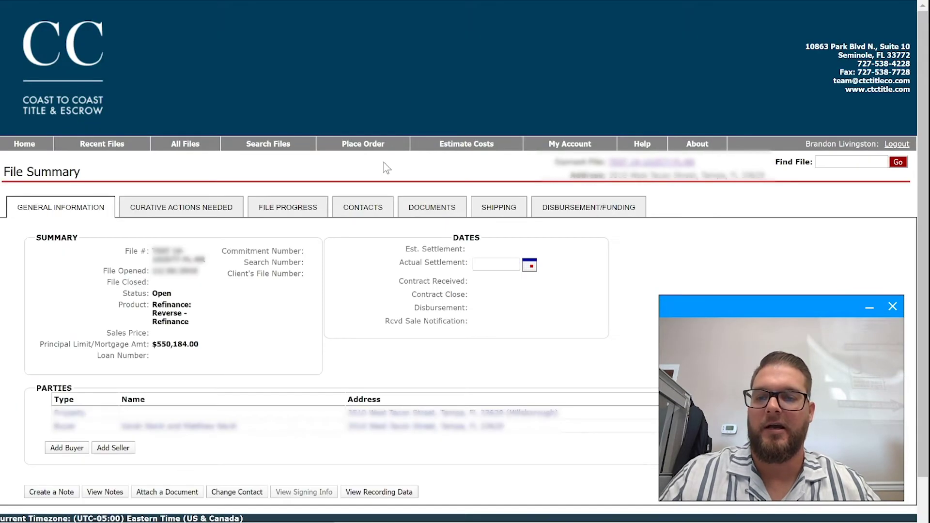
scroll(387, 167, "down", 2)
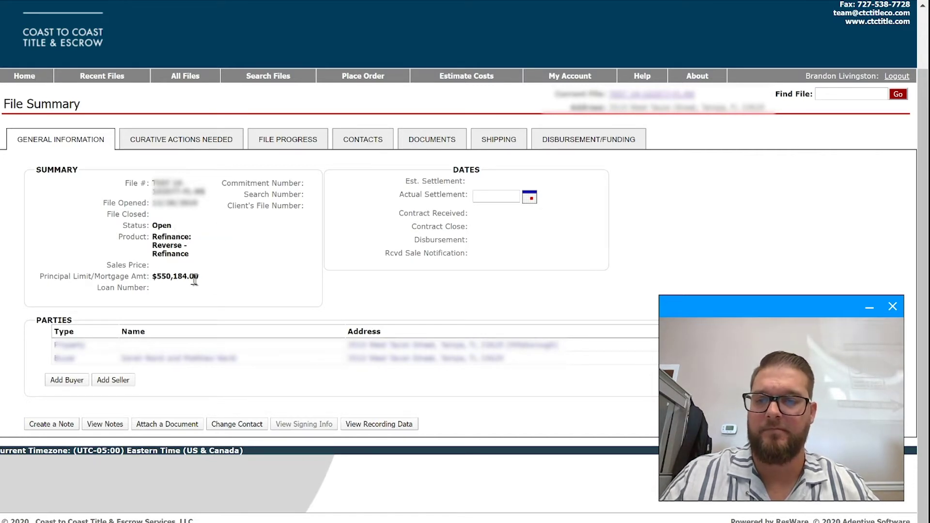
left_click_drag(228, 277, 133, 241)
left_click(133, 241)
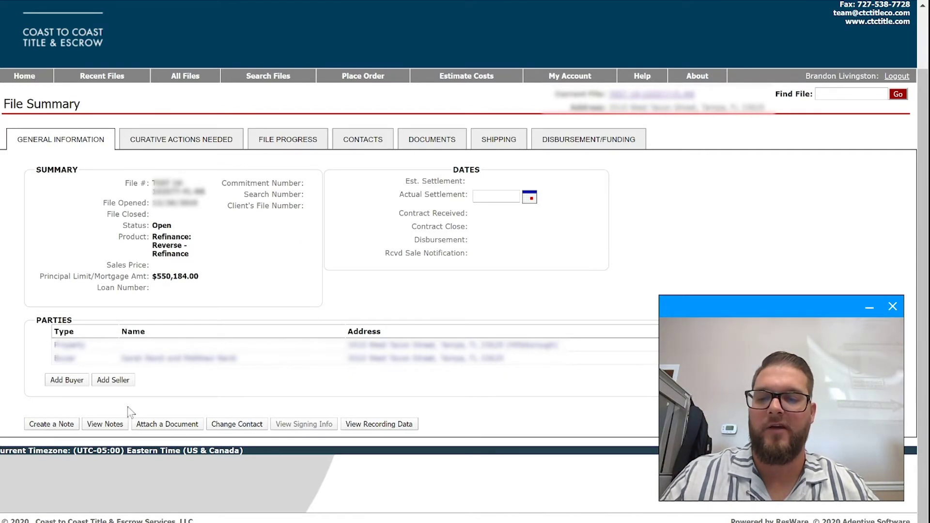
Step: Check the file's notes, then go to Attach a Document and start a Document 1 description
left_click(117, 431)
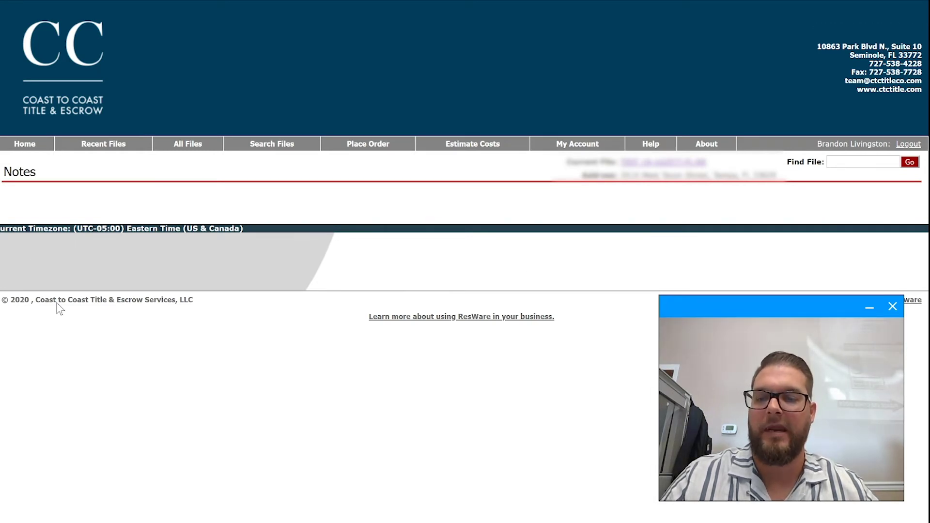
key("alt+Left")
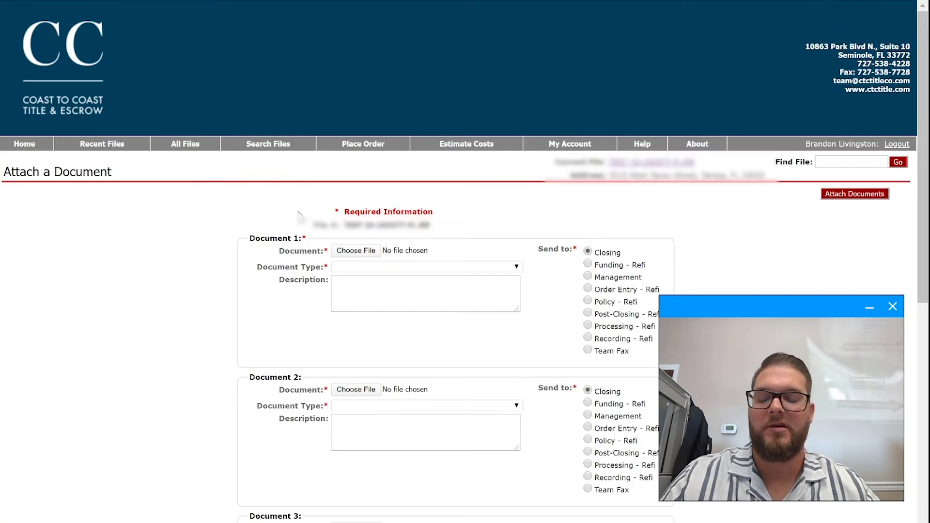
left_click(370, 300)
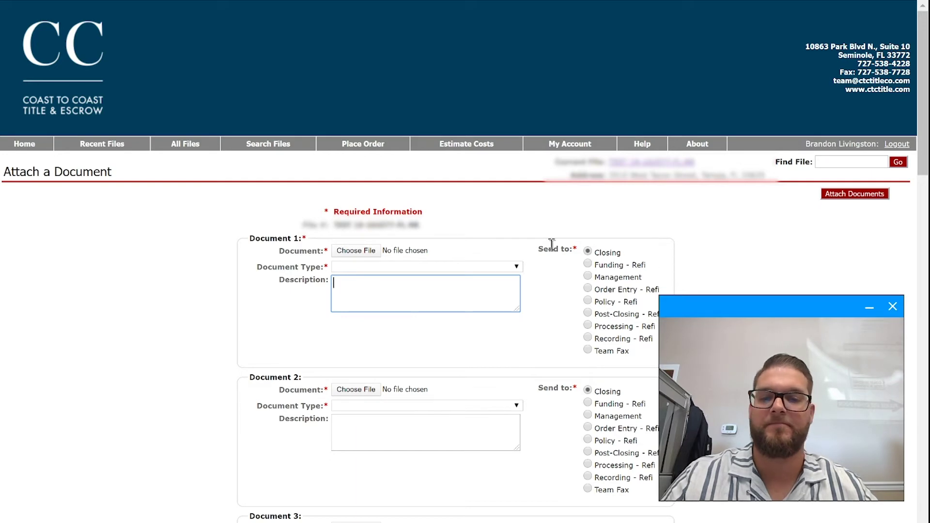
scroll(361, 378, "down", 17)
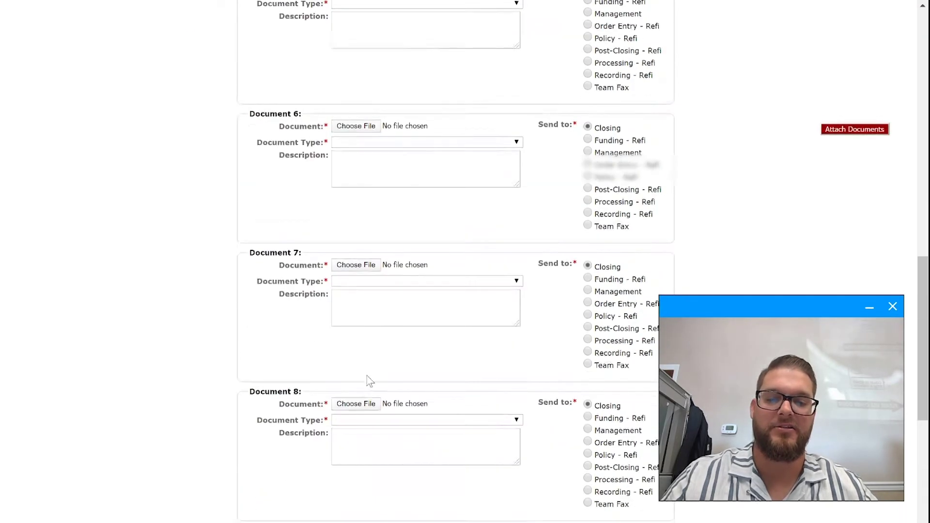
scroll(367, 381, "up", 17)
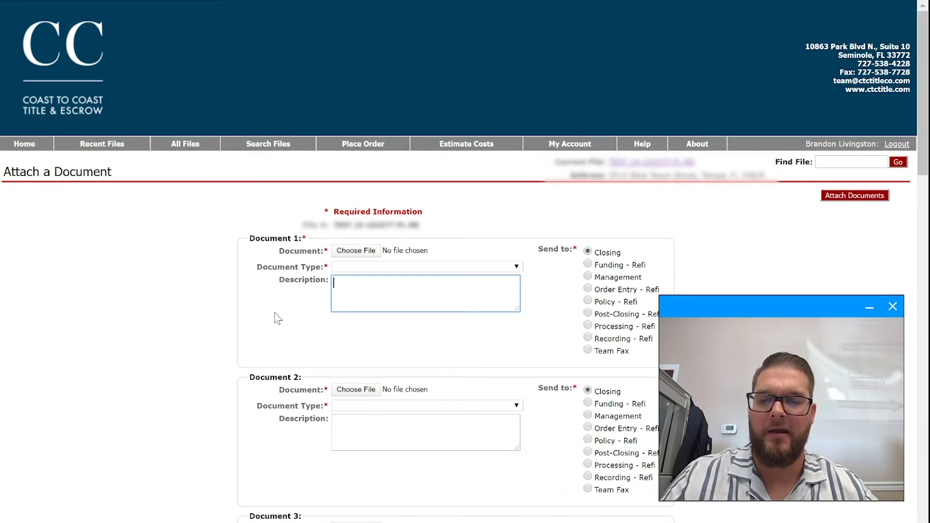
Step: Return to File Summary and show Curative Actions Needed listing Mortgage and Assessment Prepay items
key("alt+Left")
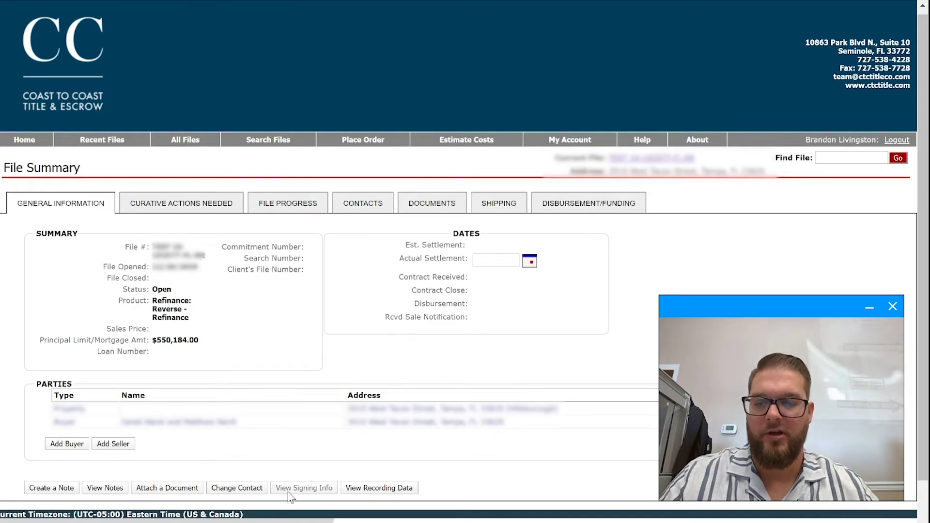
left_click(298, 486)
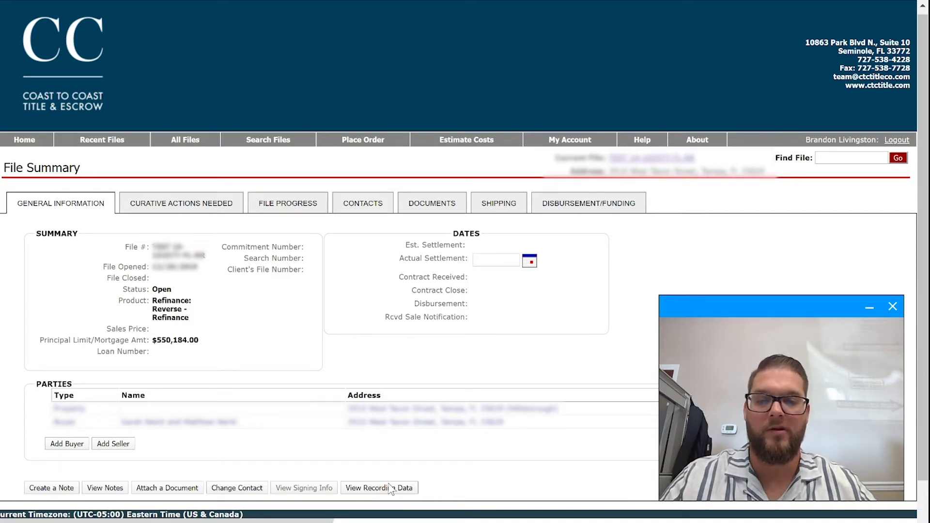
left_click(180, 208)
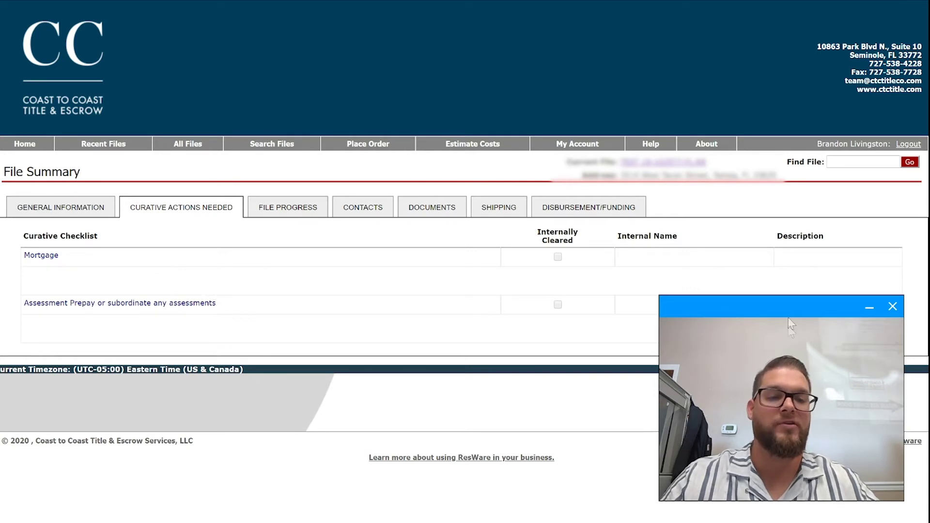
Step: Show the File Progress tab, empty apart from the Eastern Time (US & Canada) line
left_click(793, 252)
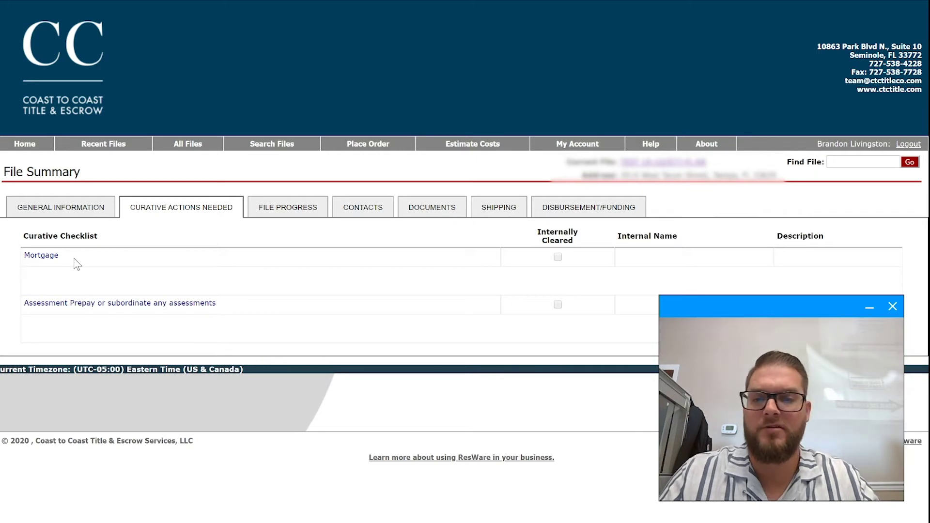
left_click(288, 212)
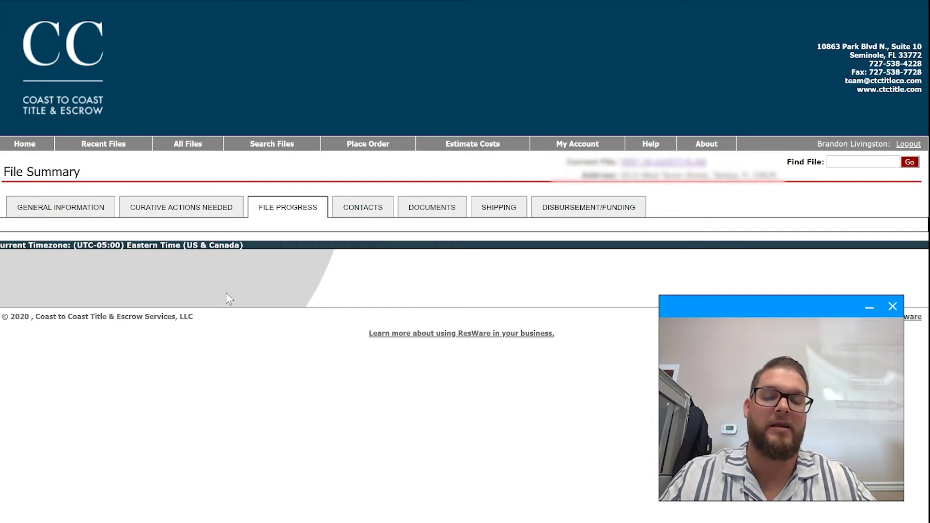
Step: Check Contacts and General Information, then list Documents showing the 73 KB ALTA Commitment.doc
left_click(367, 206)
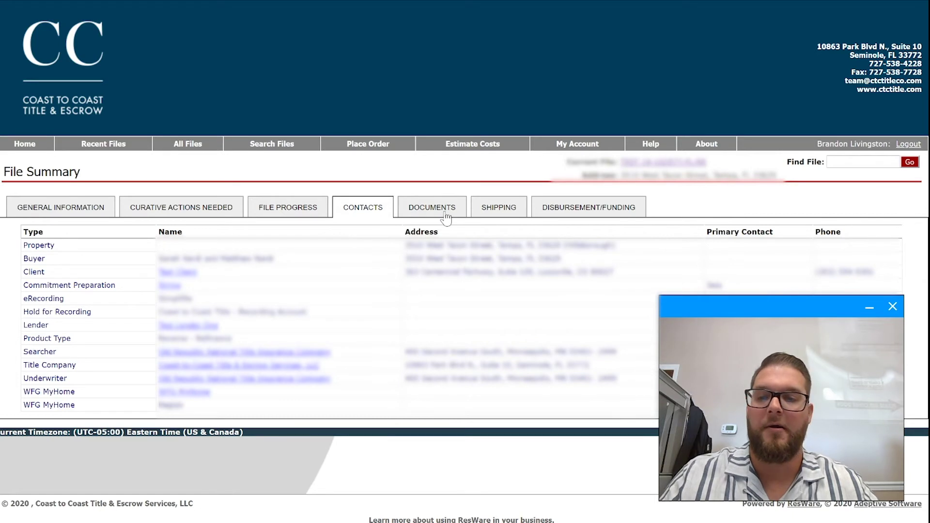
left_click(83, 208)
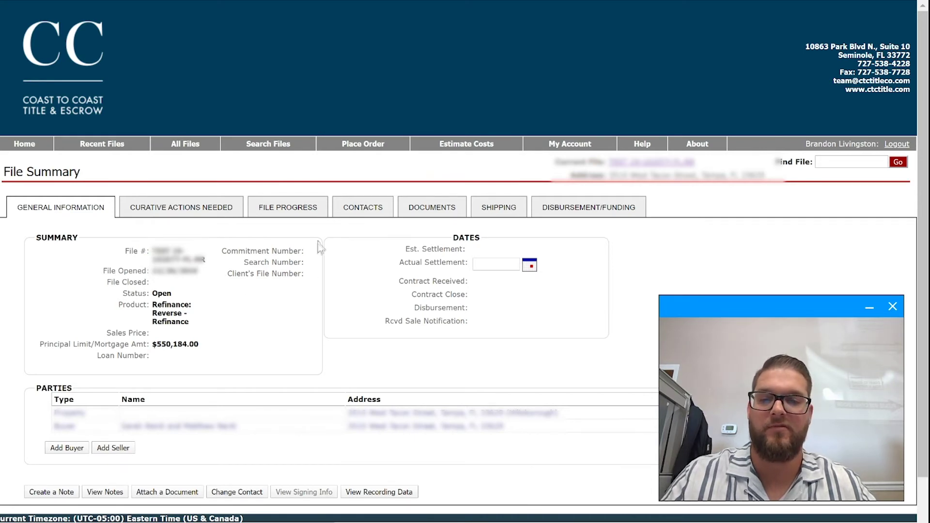
left_click(376, 204)
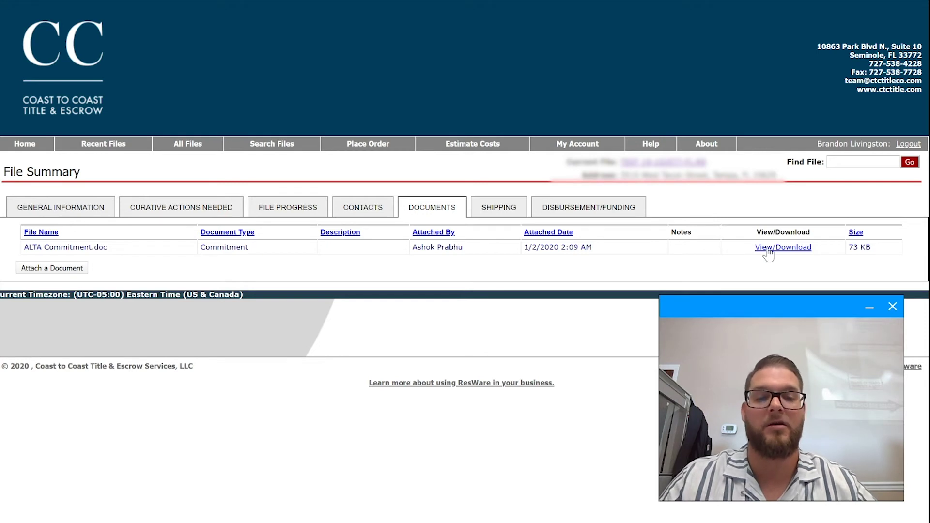
Step: Check Shipping, then show the $550,184.00 Test Lender One receipt and four disbursements
left_click(502, 208)
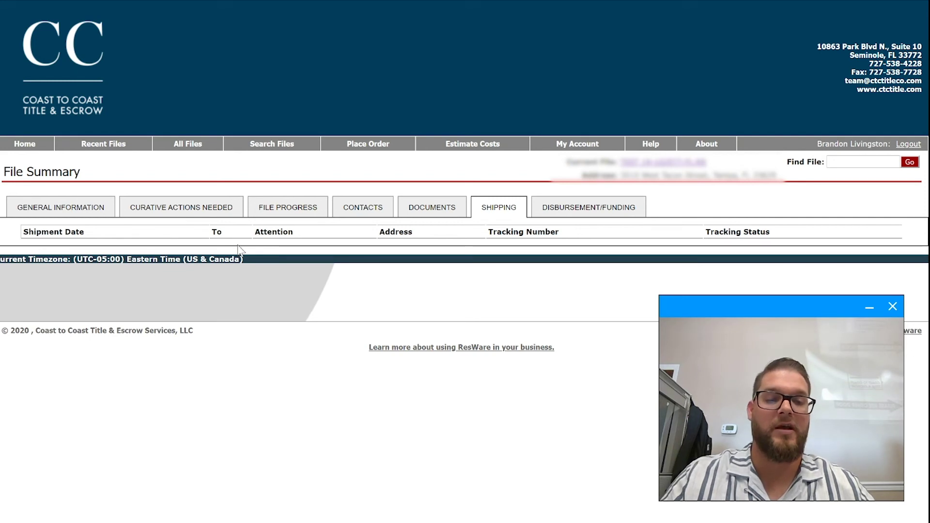
left_click(556, 213)
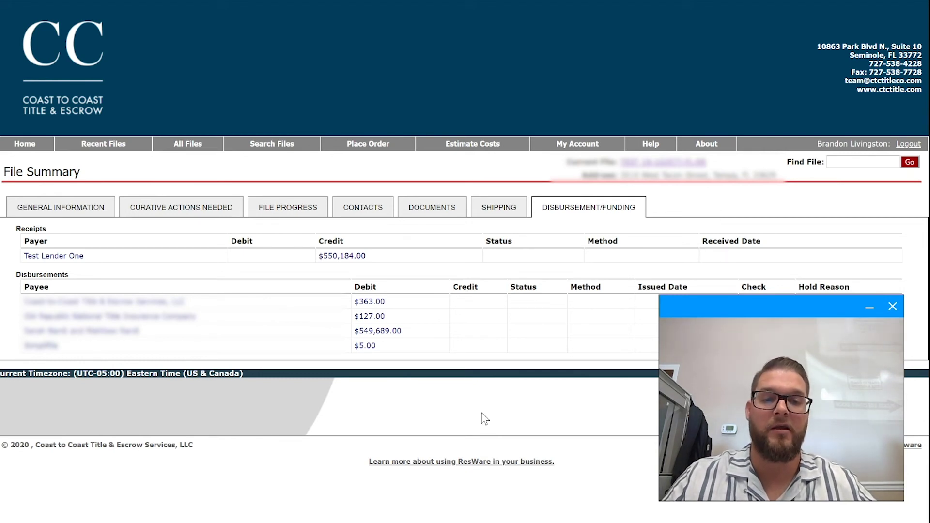
Step: Go to Search Files, with empty file number, loan, buyer/seller, date and address criteria
left_click(273, 143)
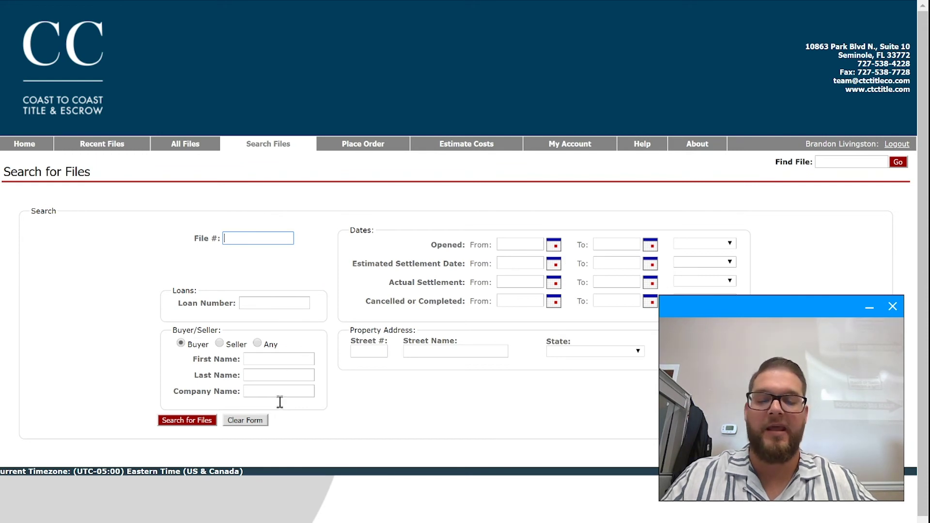
Step: Start a Loan Number search, then preview the Place Order form for a new order
left_click(258, 304)
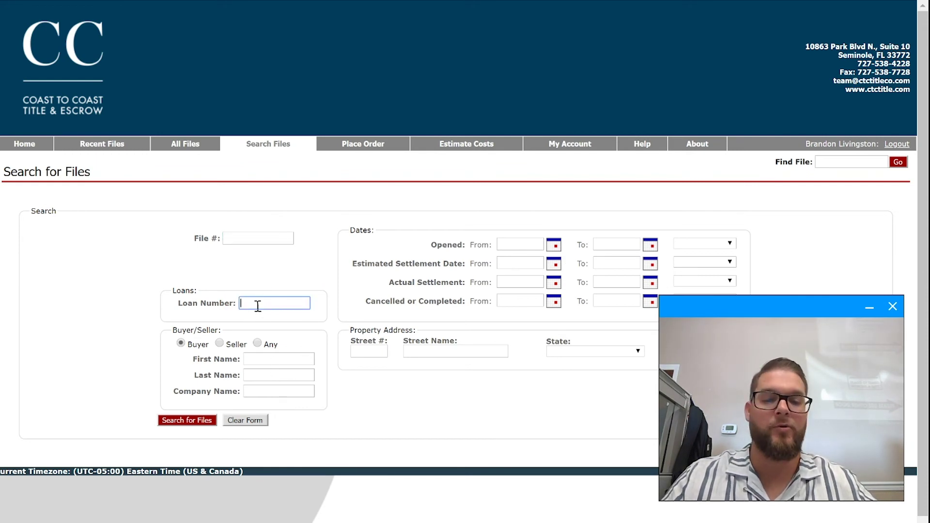
left_click(360, 154)
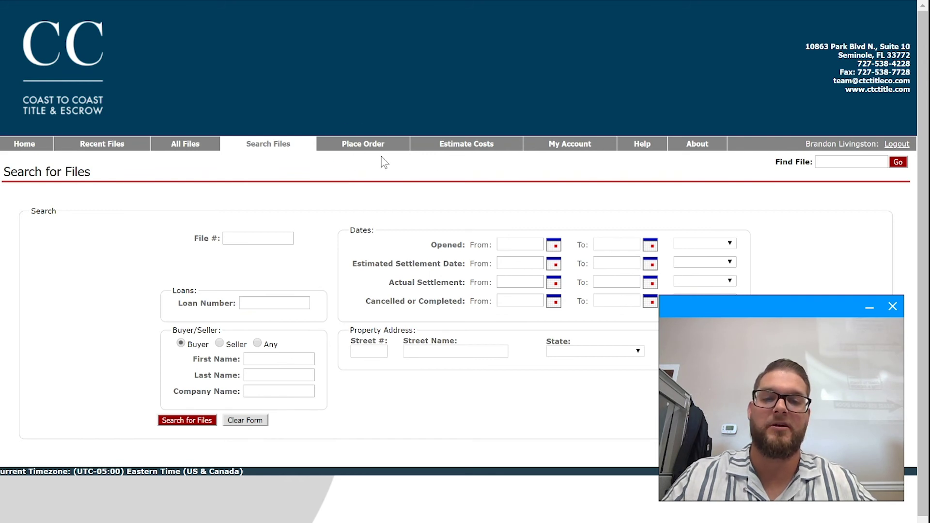
left_click(368, 144)
Step: Review the Estimate Costs form's required property location fields, then go back to Home
left_click(465, 143)
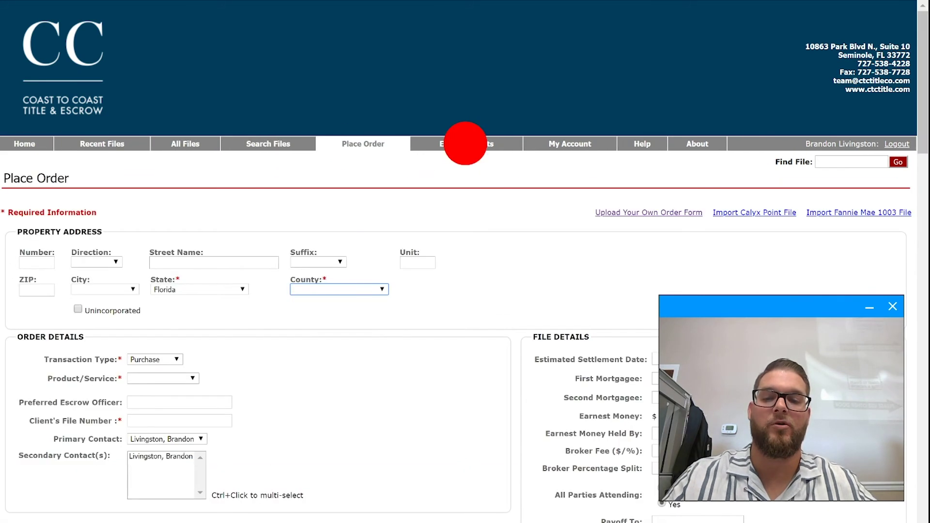
left_click(70, 172)
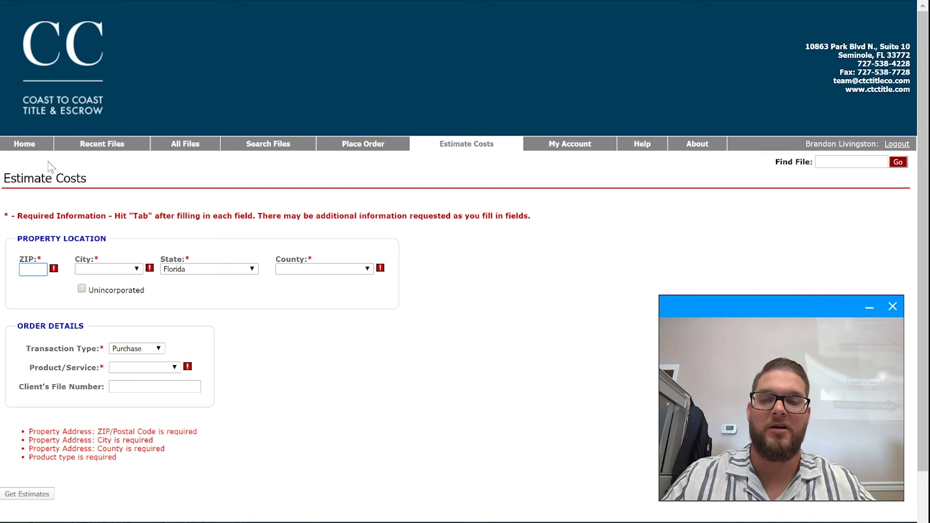
left_click(26, 143)
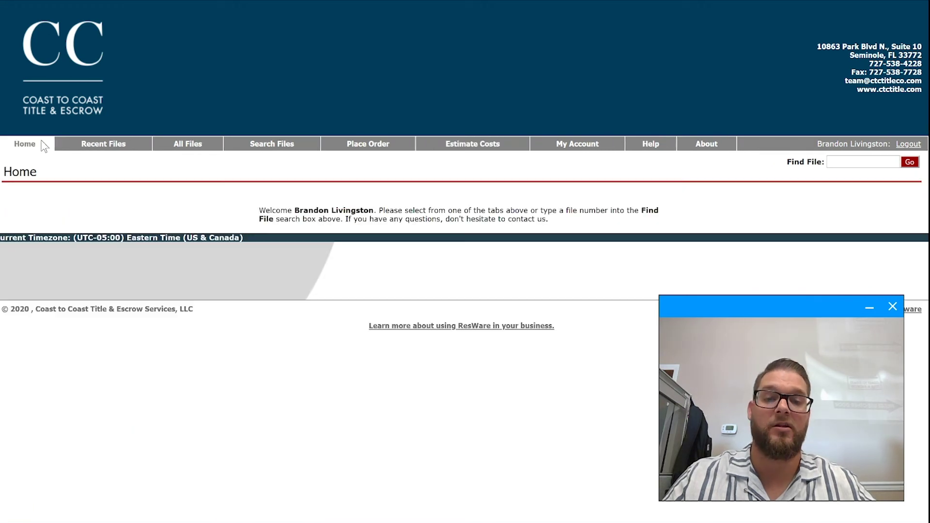